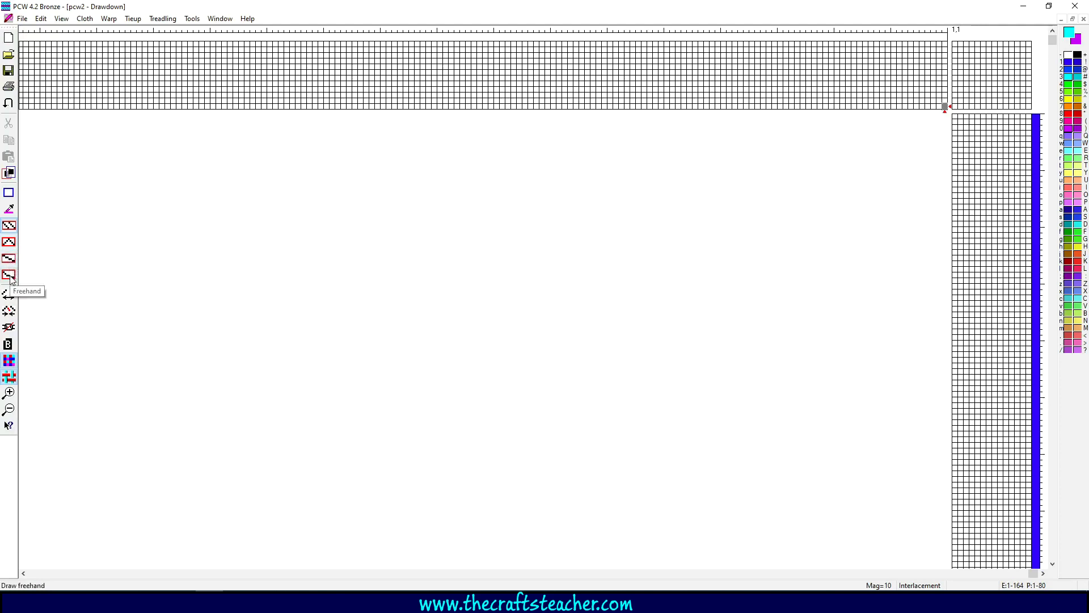
# With Straight draw, add a short run, a diagonal twill run and a mirrored V at the threading's right end
pyautogui.click(41, 19)
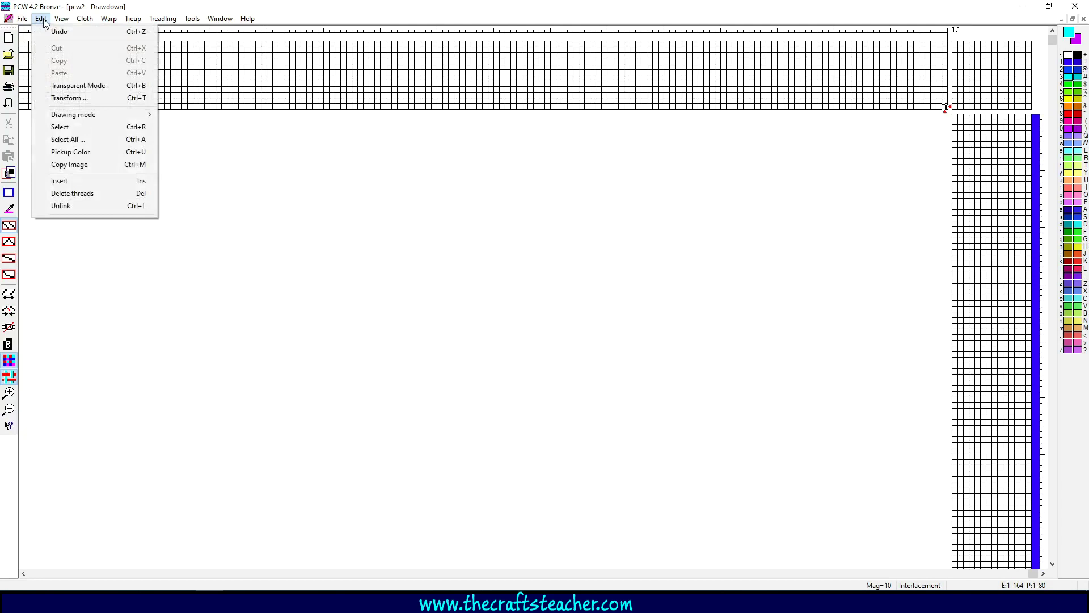
pyautogui.moveTo(57, 118)
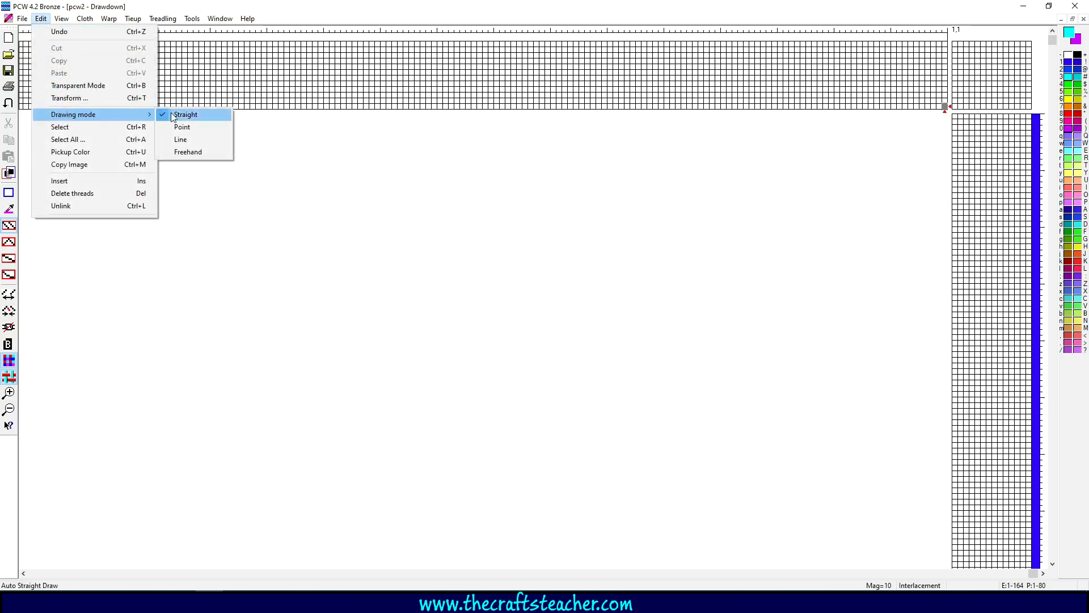
pyautogui.click(8, 227)
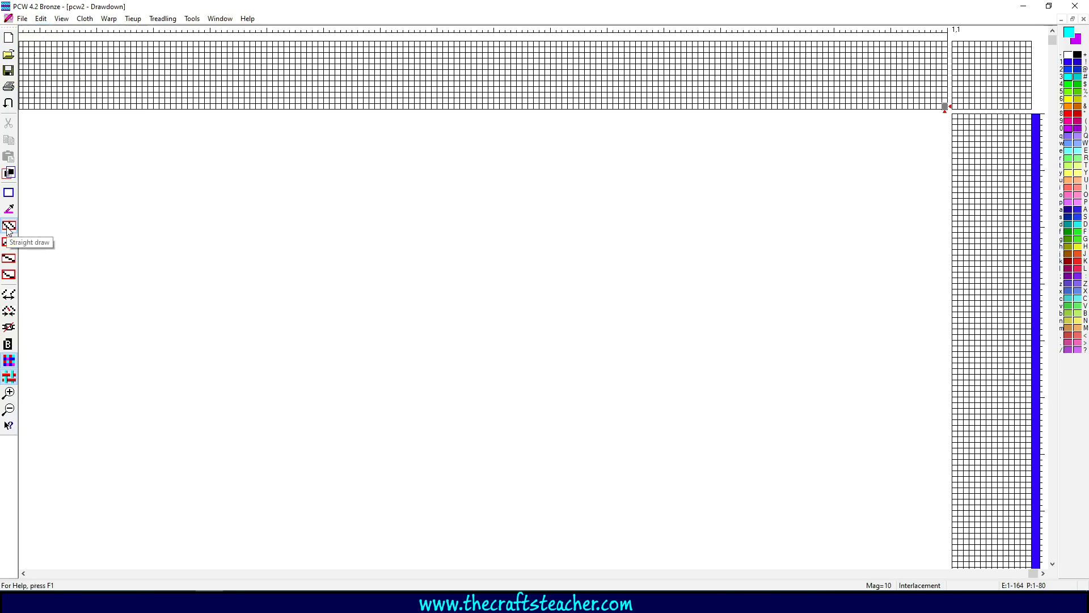
pyautogui.click(9, 228)
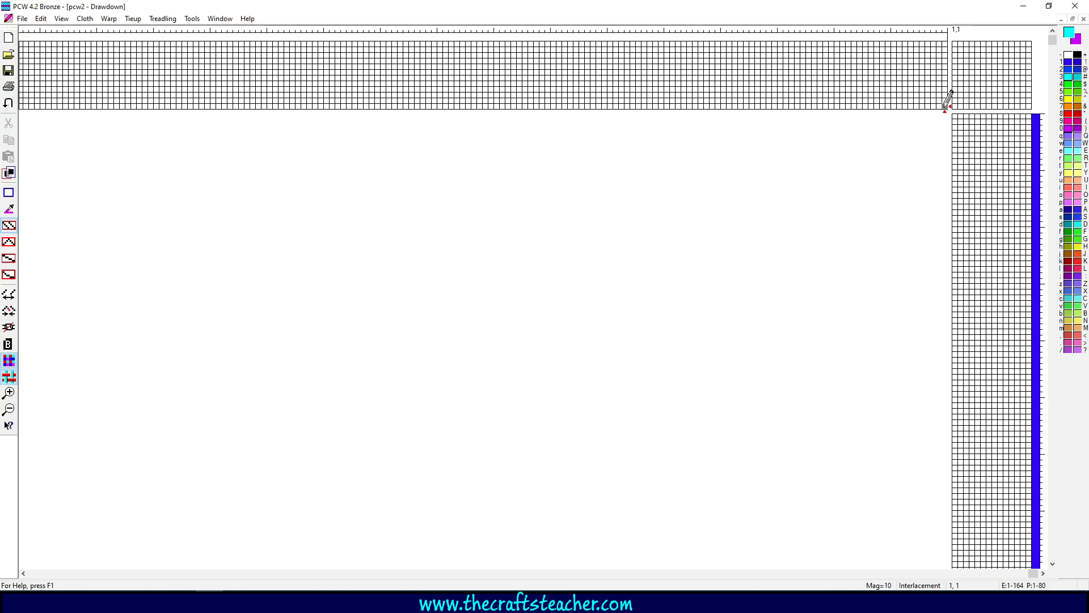
pyautogui.click(945, 107)
pyautogui.moveTo(945, 106); pyautogui.dragTo(729, 45)
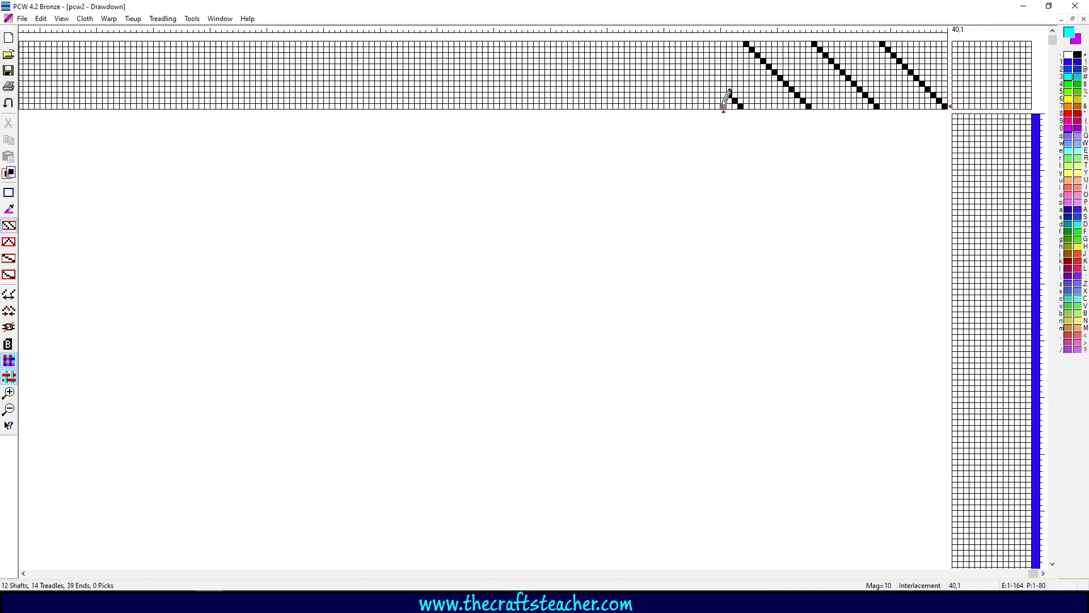
pyautogui.moveTo(724, 107)
pyautogui.mouseDown()
pyautogui.moveTo(784, 50)
pyautogui.moveTo(934, 29)
pyautogui.mouseUp()
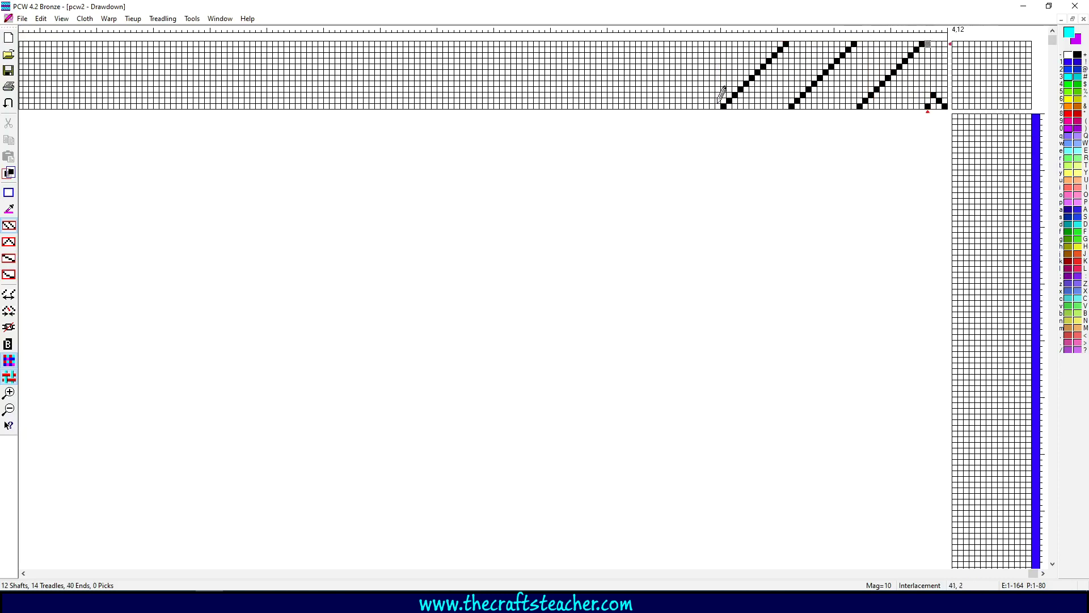
pyautogui.moveTo(716, 108)
pyautogui.mouseDown()
pyautogui.moveTo(683, 59)
pyautogui.moveTo(613, 34)
pyautogui.moveTo(600, 41)
pyautogui.mouseUp()
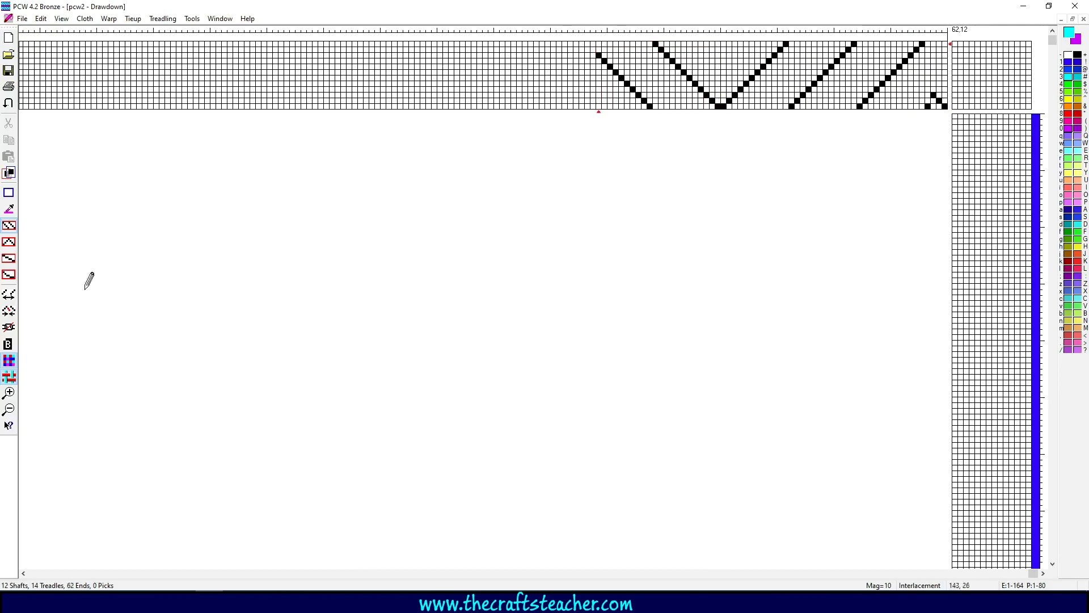
# Draw a two-peak point-twill zigzag leftward, bringing the threading to 104 ends on 12 shafts
pyautogui.click(9, 242)
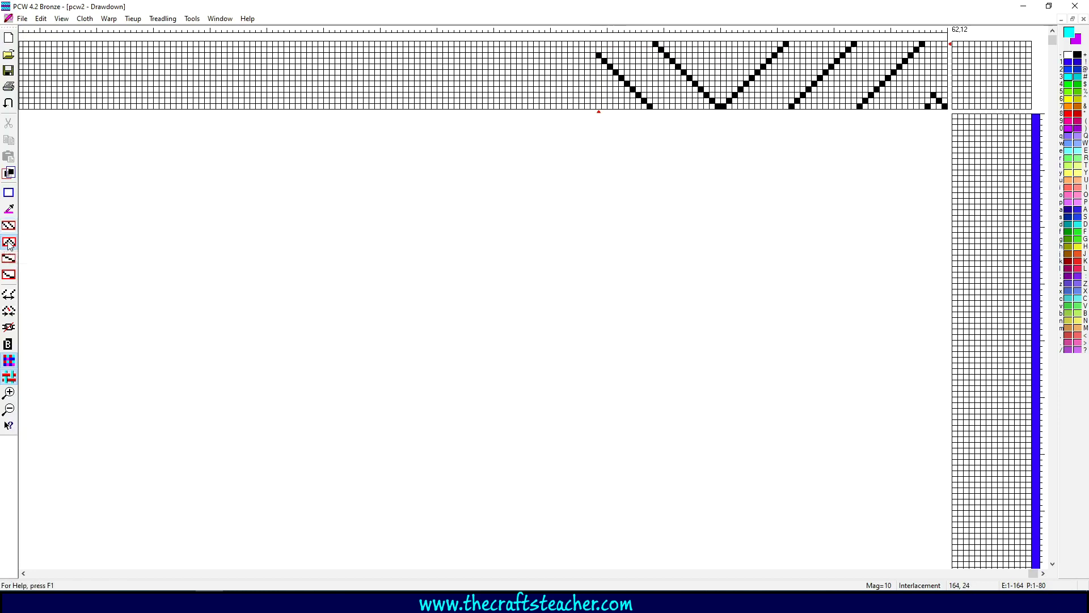
pyautogui.moveTo(588, 106)
pyautogui.mouseDown()
pyautogui.moveTo(559, 85)
pyautogui.moveTo(392, 80)
pyautogui.moveTo(391, 54)
pyautogui.moveTo(361, 45)
pyautogui.mouseUp()
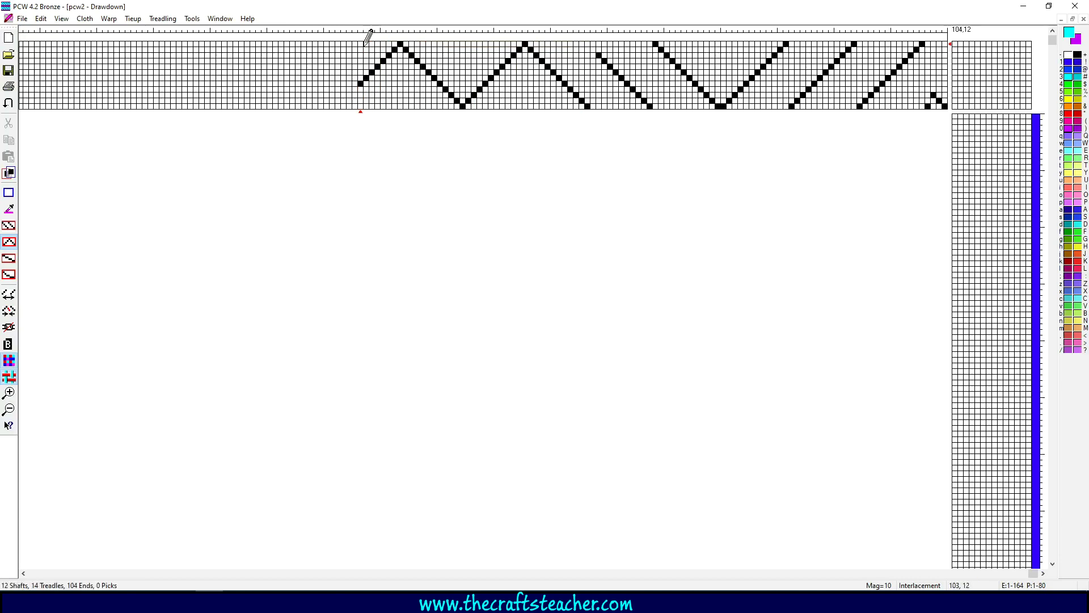
# Add a leftward Line-draw diagonal, then a freehand stepped wave across all 163 ends
pyautogui.click(9, 259)
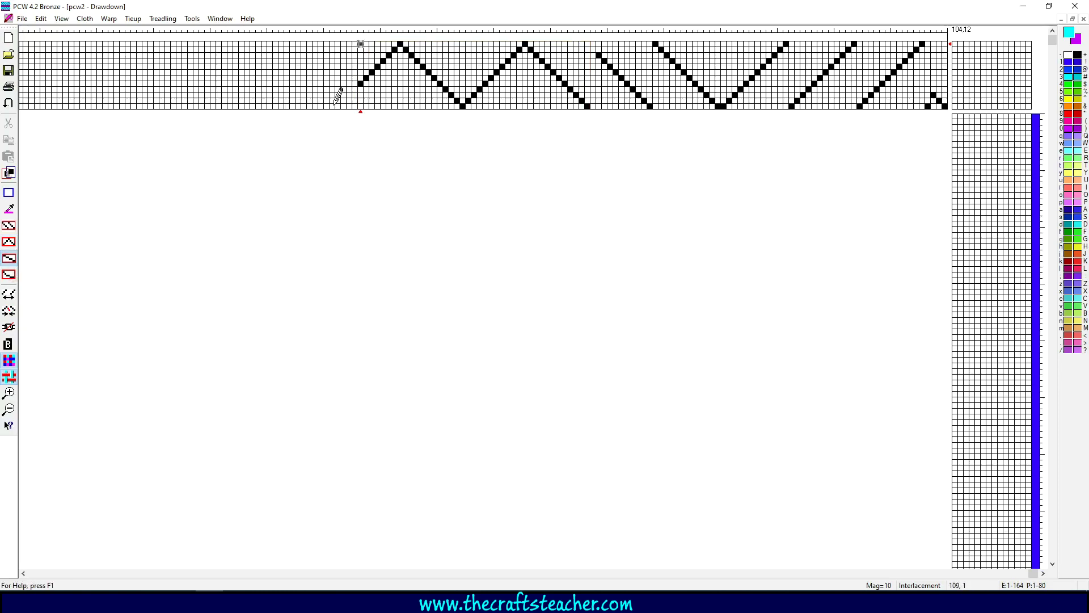
pyautogui.moveTo(344, 105); pyautogui.dragTo(315, 79)
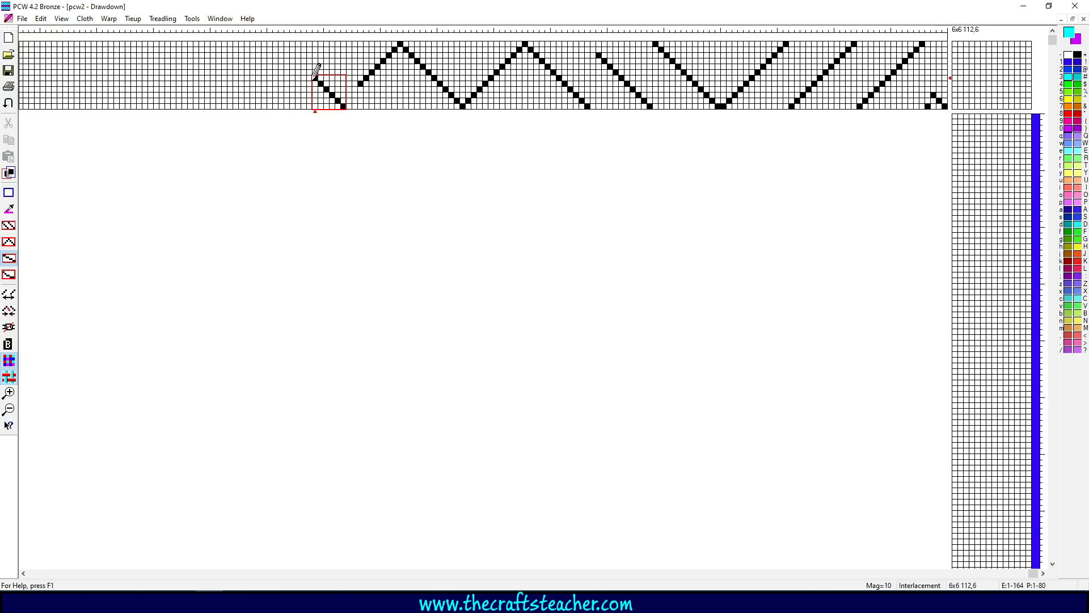
pyautogui.moveTo(309, 78); pyautogui.dragTo(315, 78)
pyautogui.moveTo(310, 78)
pyautogui.mouseDown()
pyautogui.moveTo(190, 78)
pyautogui.moveTo(117, 60)
pyautogui.mouseUp()
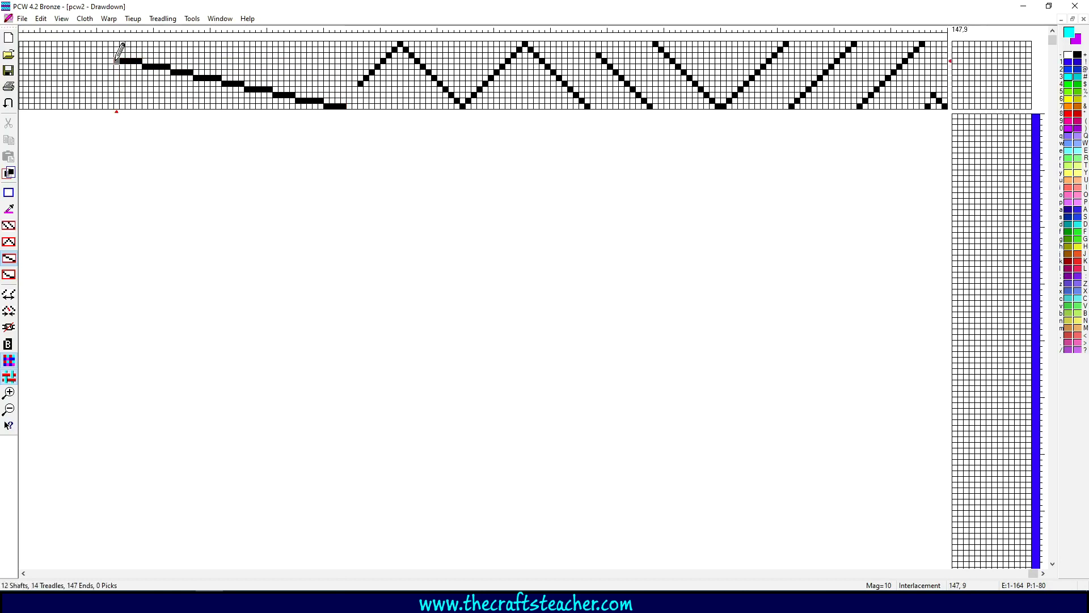
pyautogui.click(8, 275)
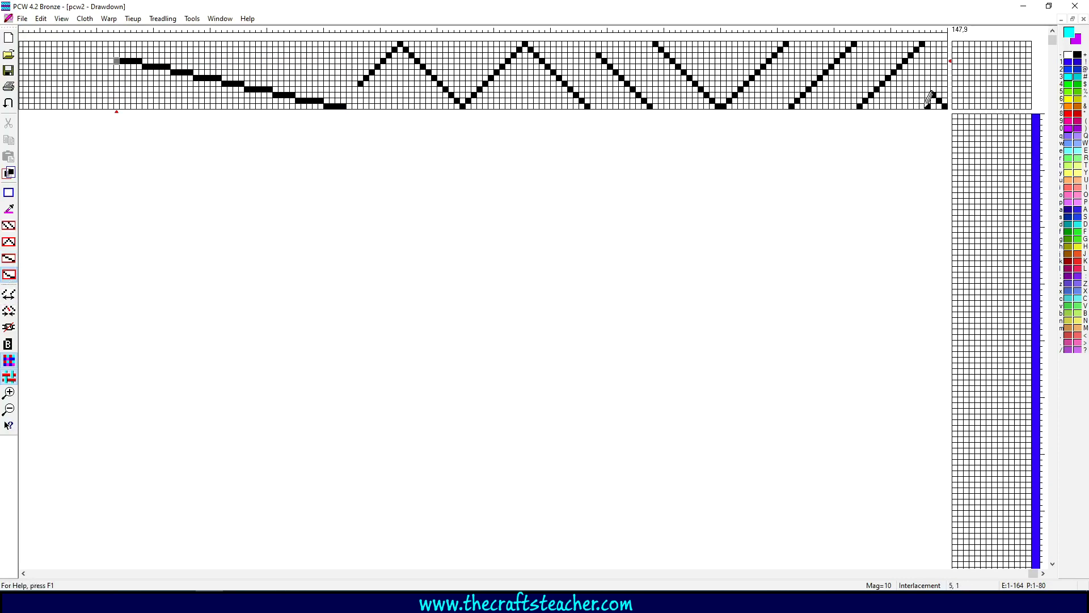
pyautogui.moveTo(928, 103)
pyautogui.mouseDown()
pyautogui.moveTo(790, 50)
pyautogui.moveTo(661, 75)
pyautogui.moveTo(519, 72)
pyautogui.moveTo(467, 96)
pyautogui.moveTo(403, 58)
pyautogui.moveTo(345, 71)
pyautogui.moveTo(271, 61)
pyautogui.moveTo(139, 73)
pyautogui.moveTo(103, 90)
pyautogui.moveTo(70, 59)
pyautogui.moveTo(27, 49)
pyautogui.mouseUp()
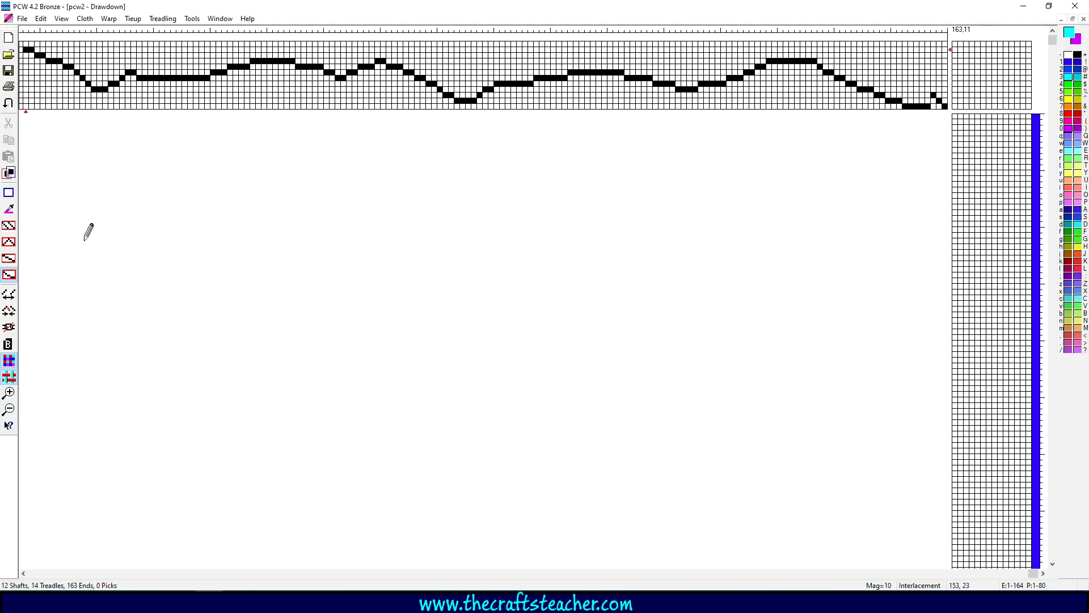
# Draw 30 picks of Straight-draw diagonal treadling runs, with one section reshaped into a point reversal
pyautogui.click(9, 274)
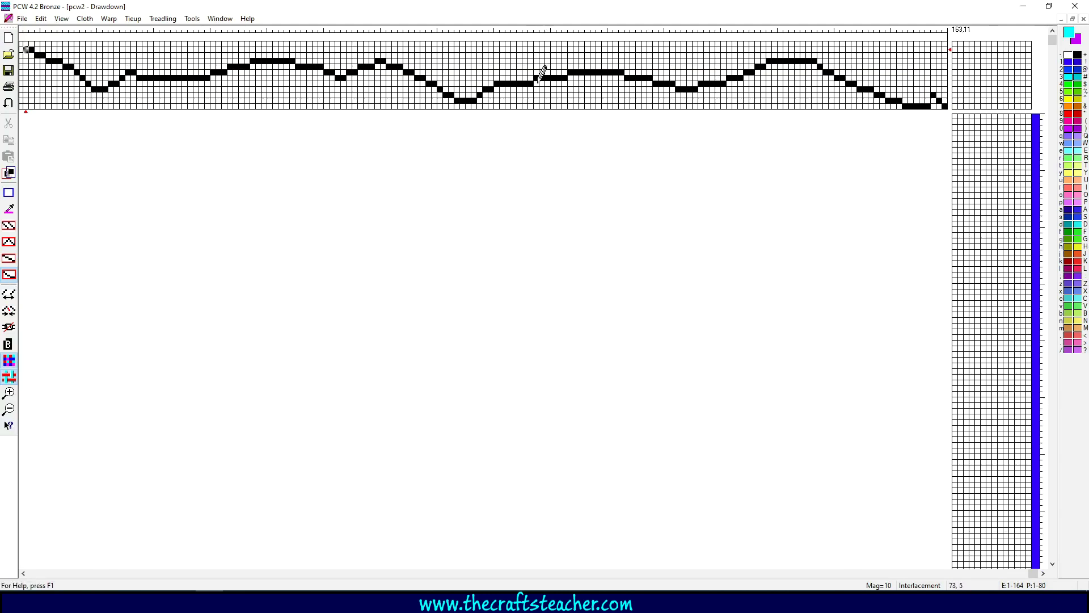
pyautogui.click(11, 225)
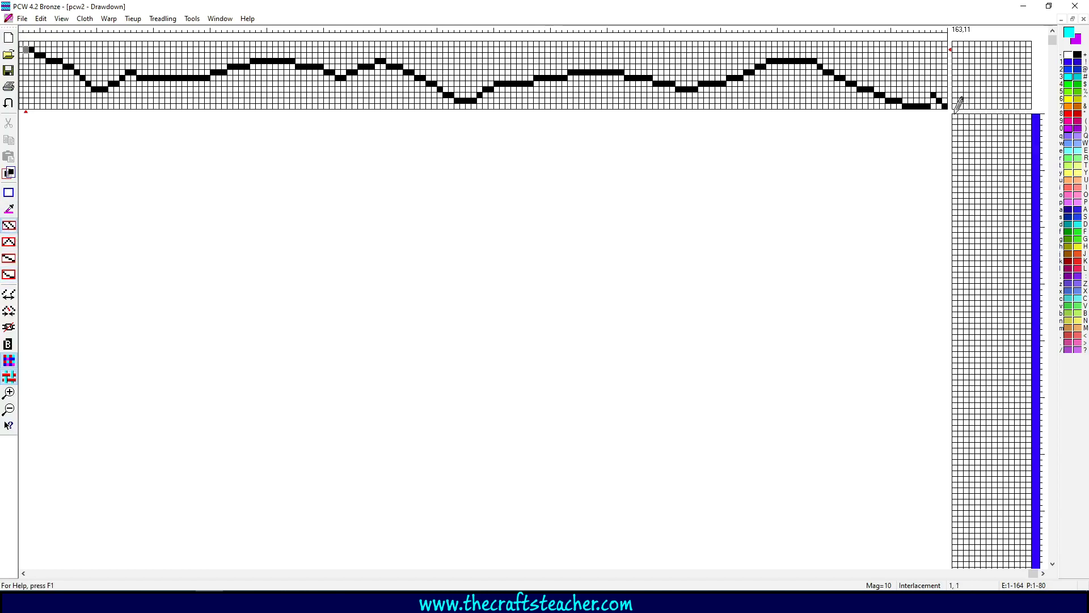
pyautogui.moveTo(956, 111)
pyautogui.mouseDown()
pyautogui.moveTo(999, 127)
pyautogui.moveTo(1033, 255)
pyautogui.mouseUp()
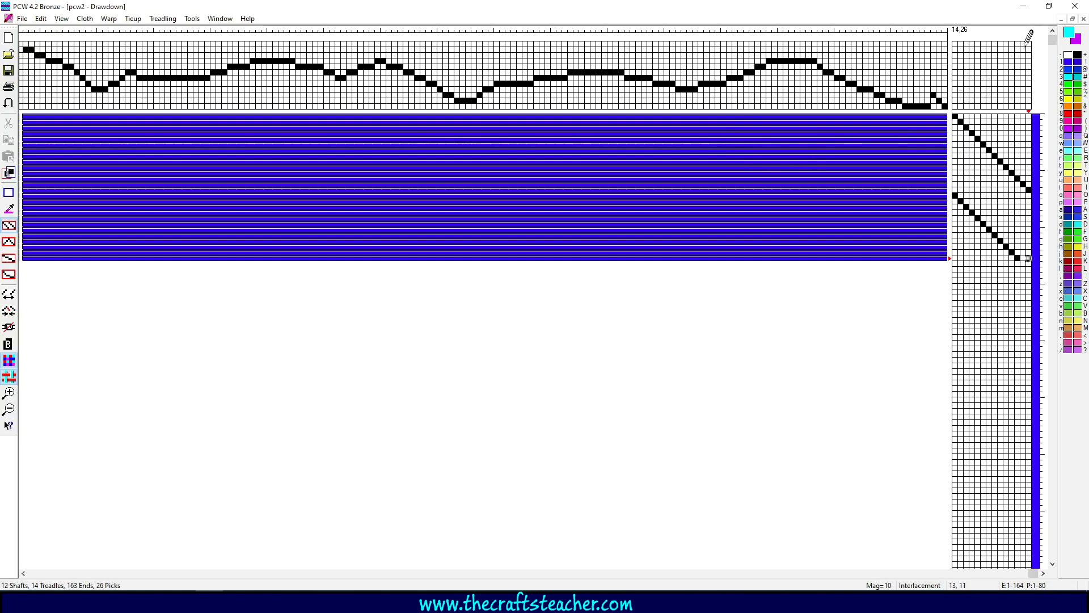
pyautogui.click(8, 243)
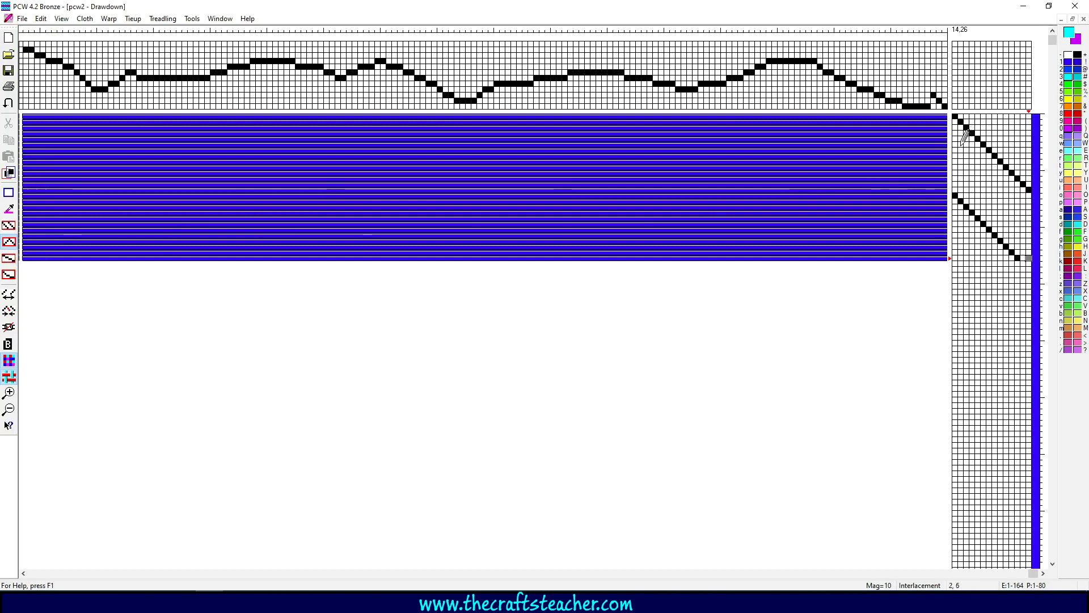
pyautogui.moveTo(954, 149); pyautogui.dragTo(1009, 266)
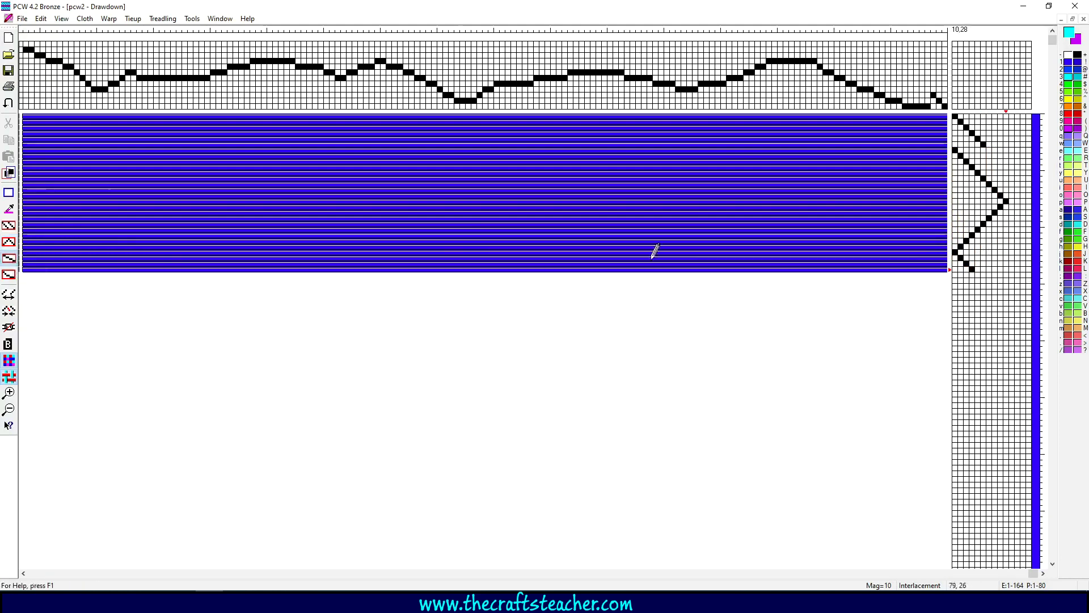
pyautogui.moveTo(960, 184); pyautogui.dragTo(1018, 278)
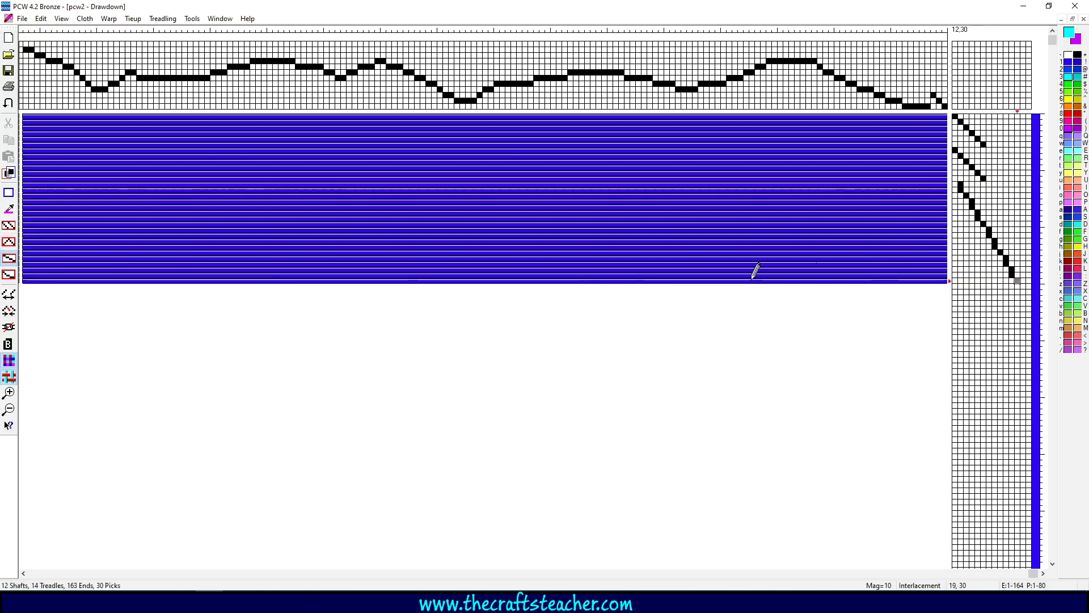
# Add a freehand arc to the treadling, then straight diagonals through the tie-up and down to 67 picks
pyautogui.click(8, 275)
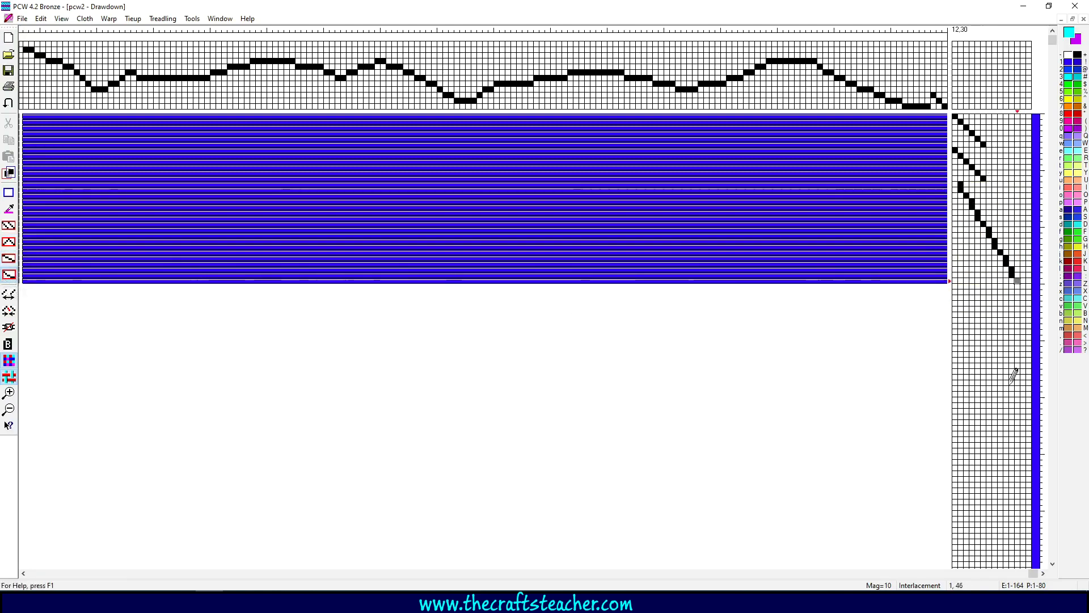
pyautogui.moveTo(961, 485)
pyautogui.mouseDown()
pyautogui.moveTo(1003, 442)
pyautogui.moveTo(994, 338)
pyautogui.moveTo(1005, 281)
pyautogui.moveTo(980, 232)
pyautogui.moveTo(1000, 165)
pyautogui.moveTo(986, 123)
pyautogui.moveTo(968, 105)
pyautogui.mouseUp()
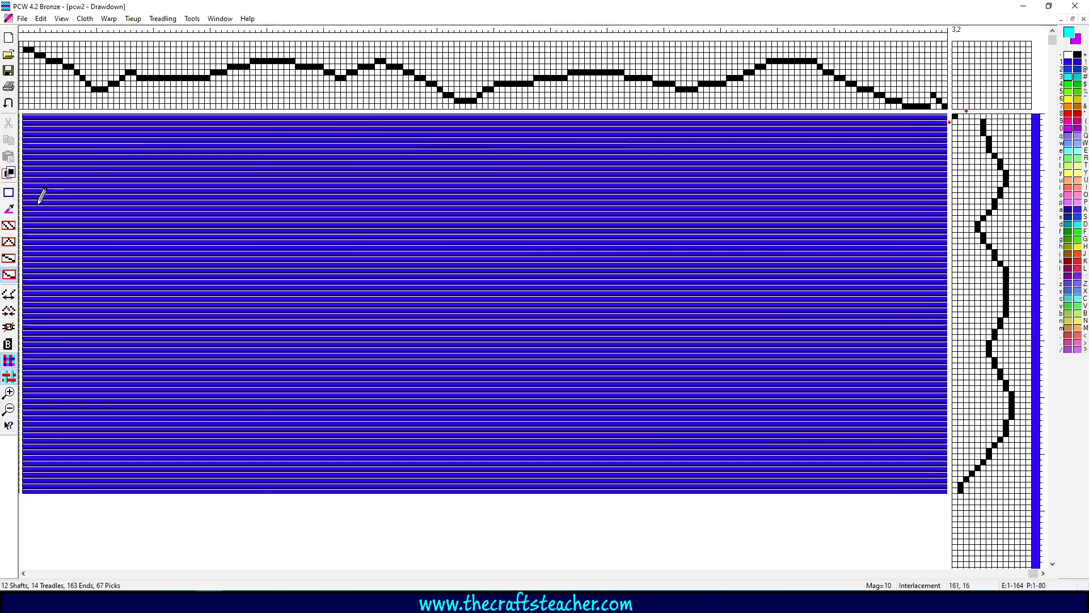
pyautogui.click(9, 225)
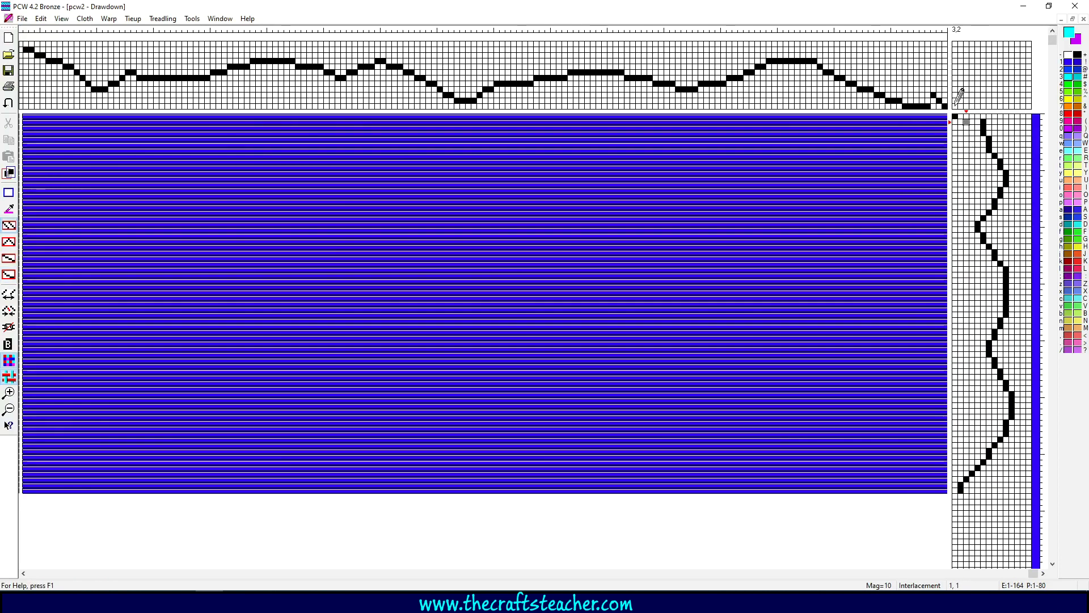
pyautogui.moveTo(956, 105); pyautogui.dragTo(1028, 39)
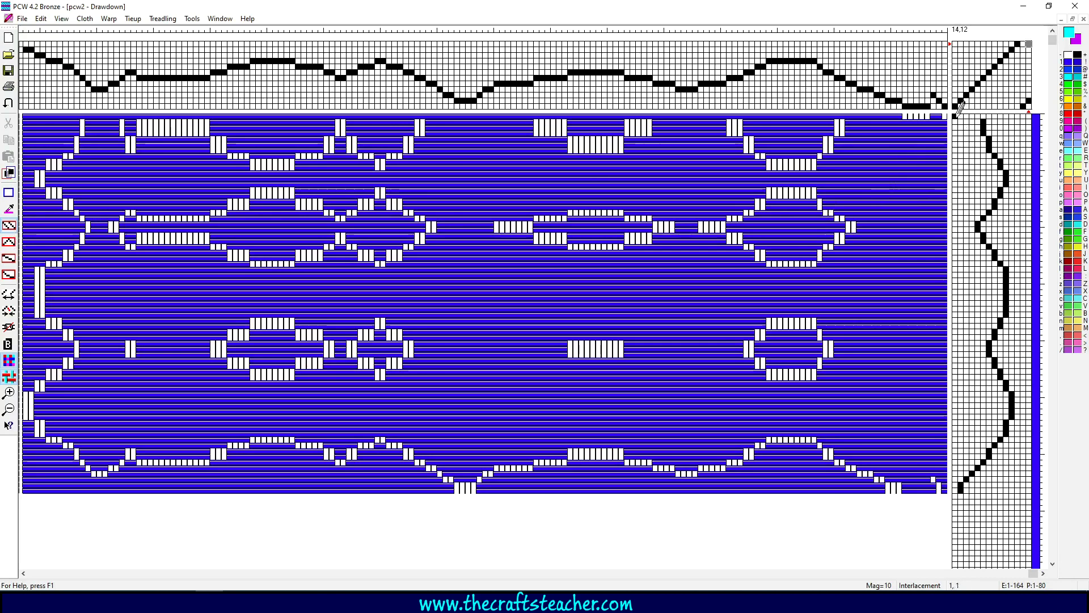
pyautogui.moveTo(957, 117)
pyautogui.mouseDown()
pyautogui.moveTo(973, 126)
pyautogui.moveTo(1011, 230)
pyautogui.moveTo(959, 236)
pyautogui.moveTo(985, 338)
pyautogui.mouseUp()
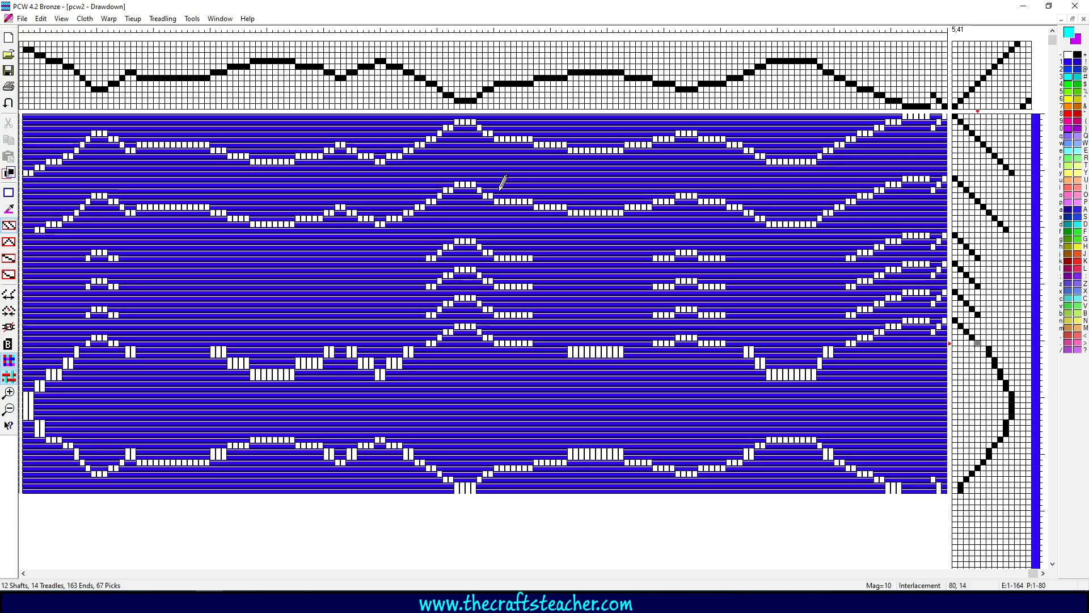
# Draw straight diagonals across the right end of the threading and down the treadling
pyautogui.click(9, 227)
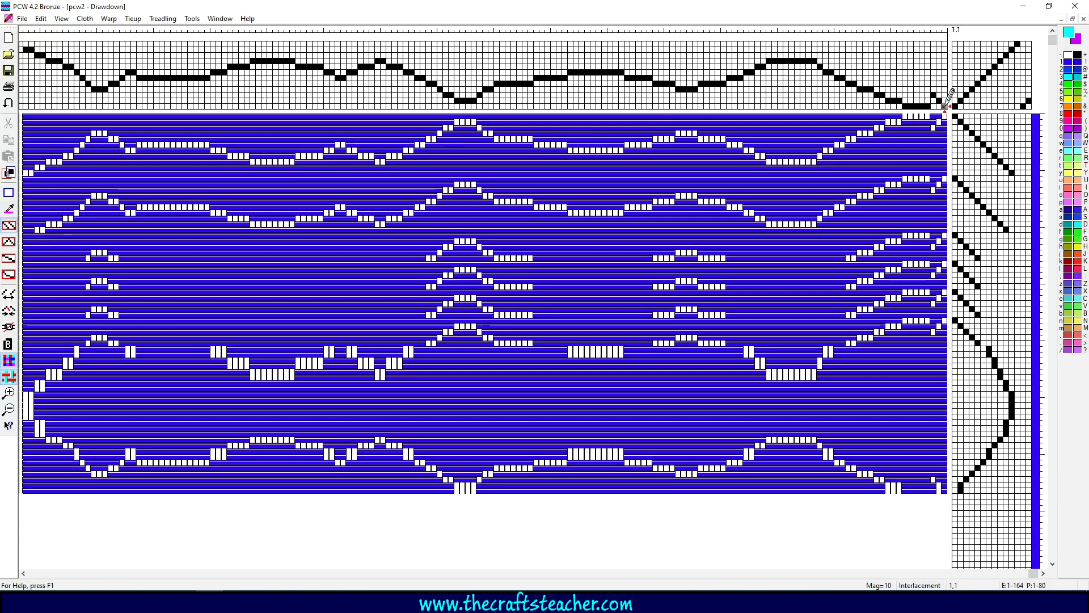
pyautogui.moveTo(945, 106); pyautogui.dragTo(745, 43)
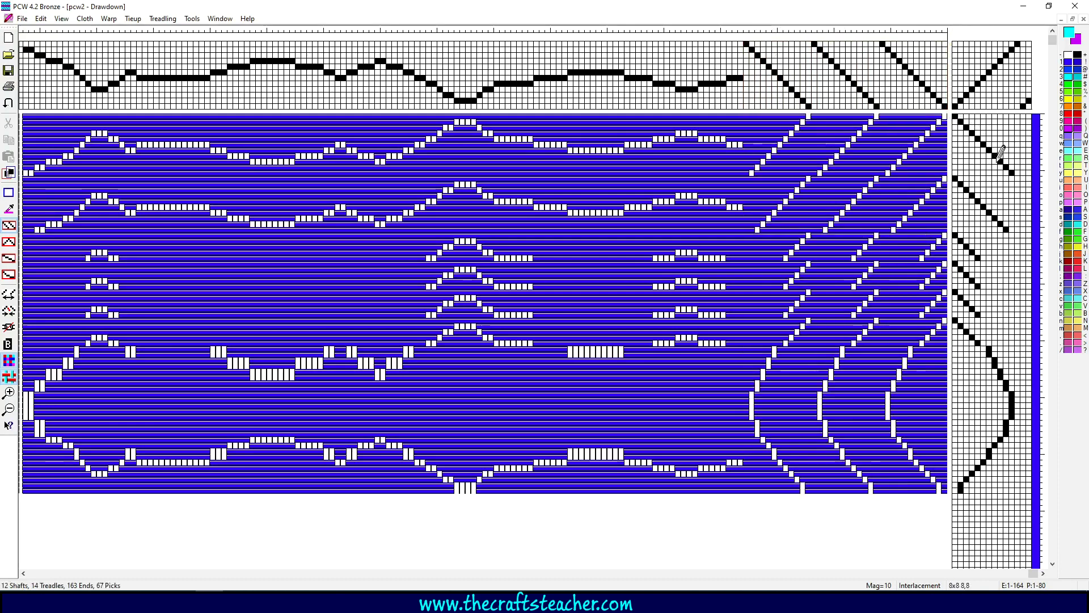
pyautogui.moveTo(1002, 153); pyautogui.dragTo(1031, 285)
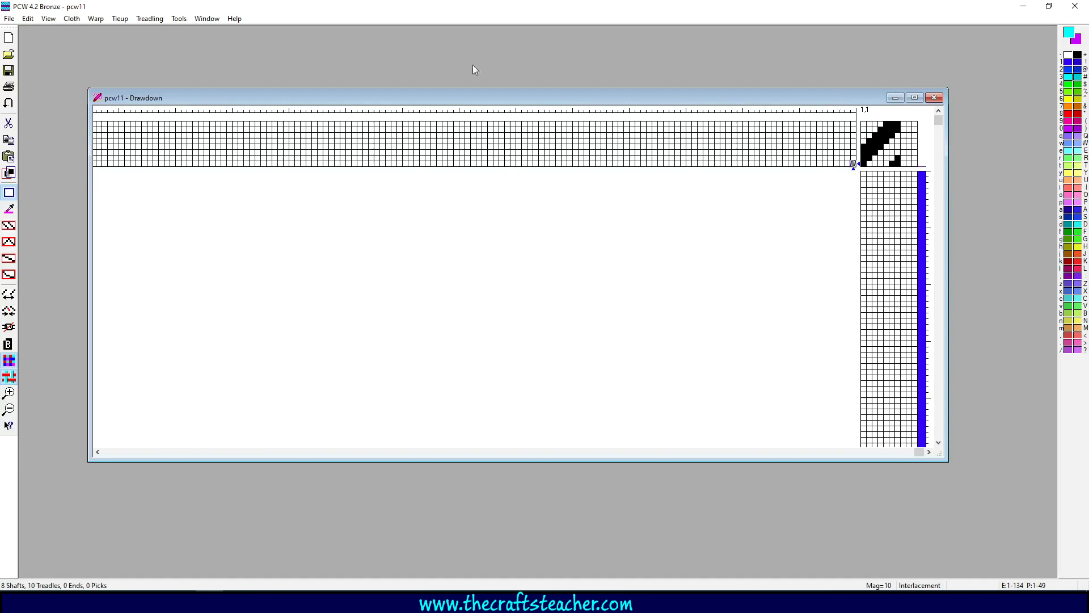
# Fill the pcw11 threading with 3 Straight Draw repeats added to the end, giving 26 ends
pyautogui.click(96, 19)
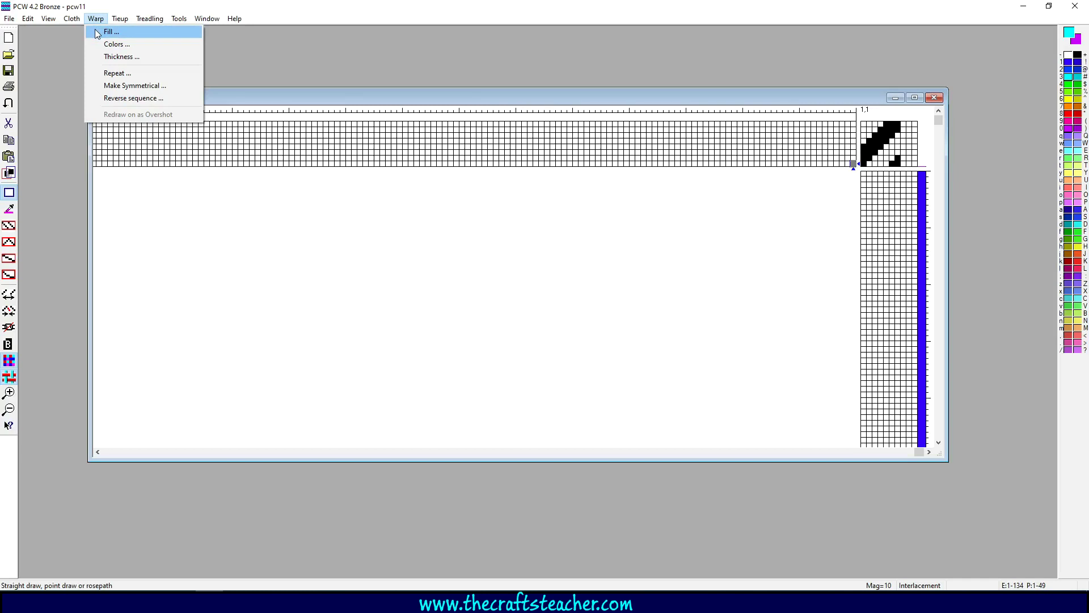
pyautogui.moveTo(154, 23)
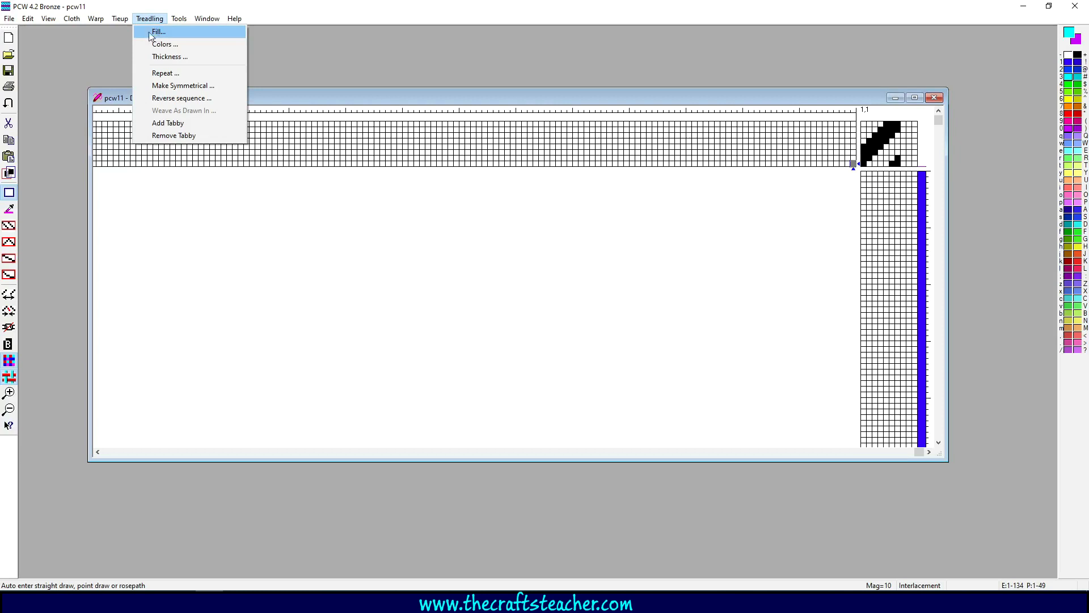
pyautogui.moveTo(96, 20)
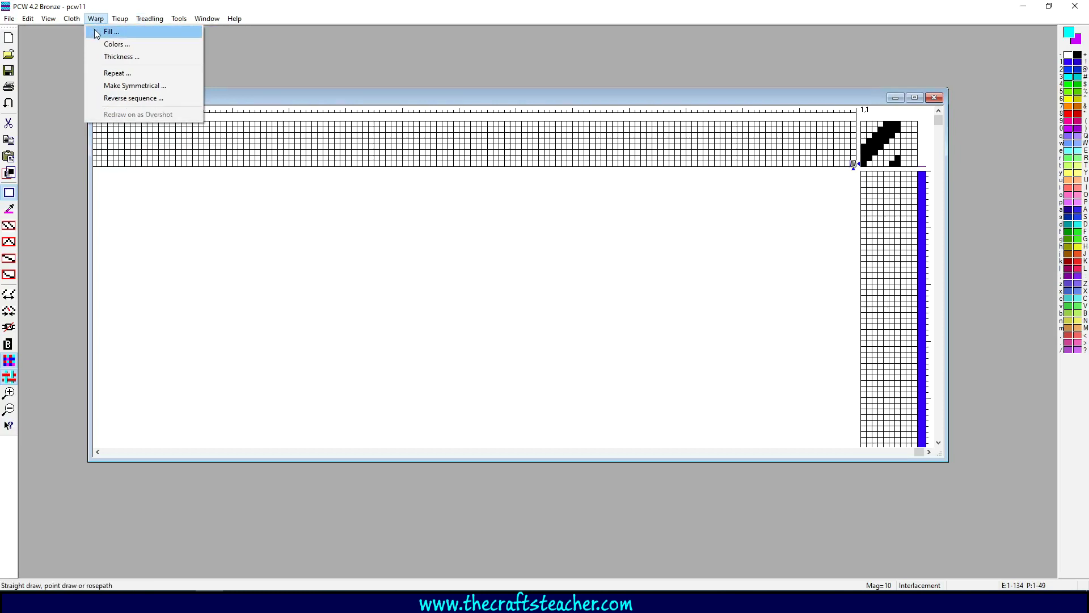
pyautogui.click(108, 31)
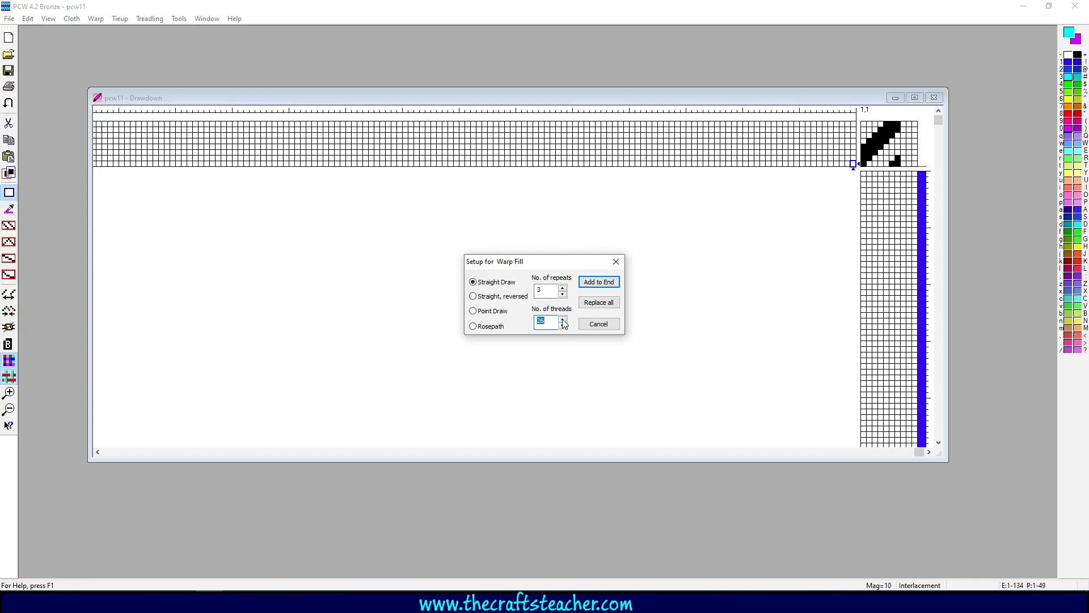
pyautogui.click(600, 284)
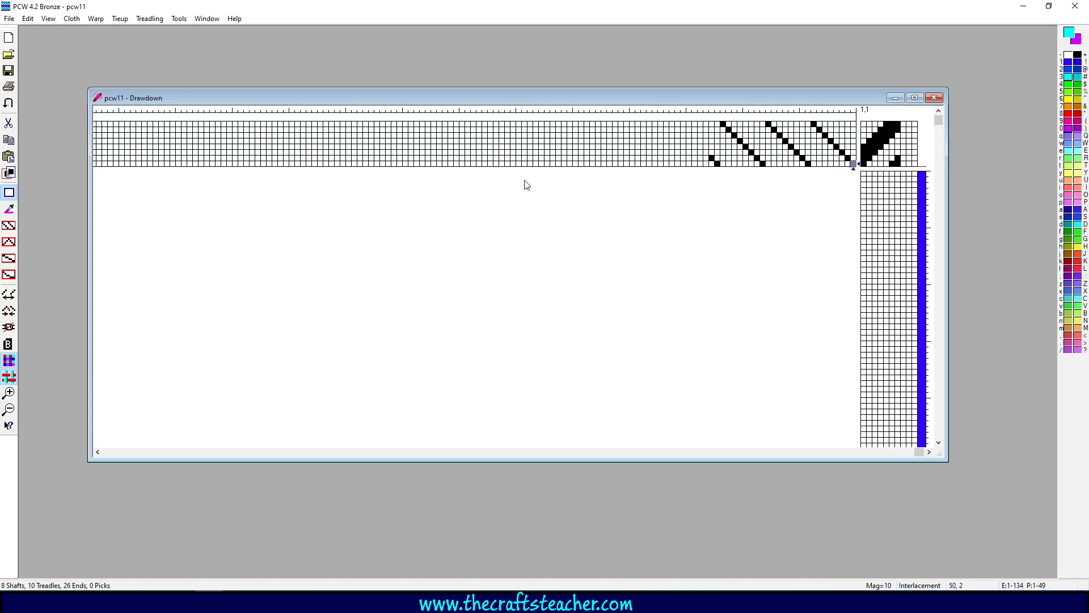
# Add a reversed straight-draw fill to the end of the threading, bringing it to 61 ends
pyautogui.click(95, 18)
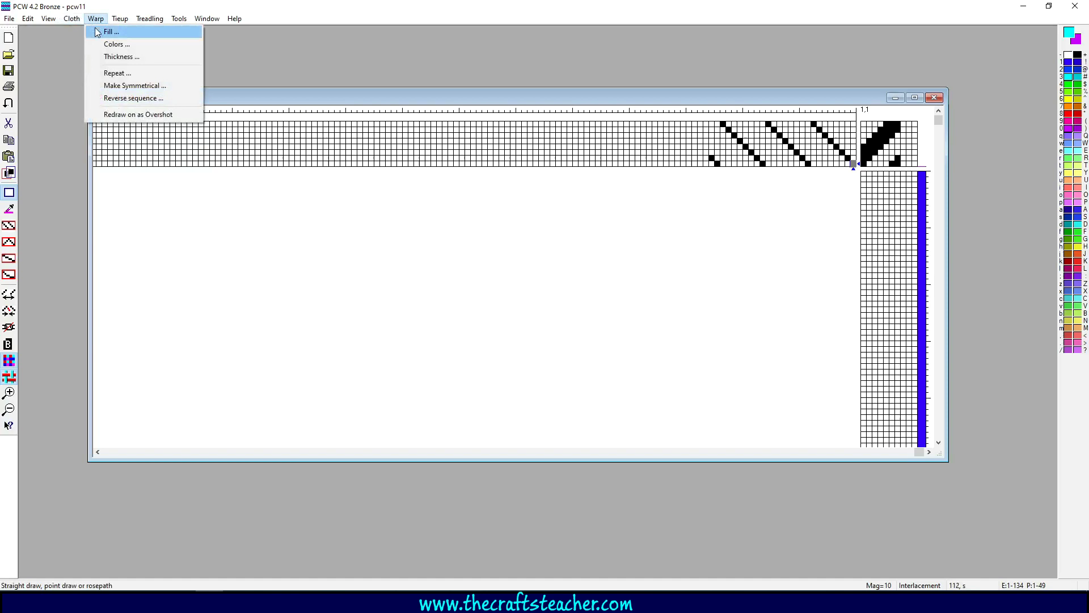
pyautogui.click(98, 33)
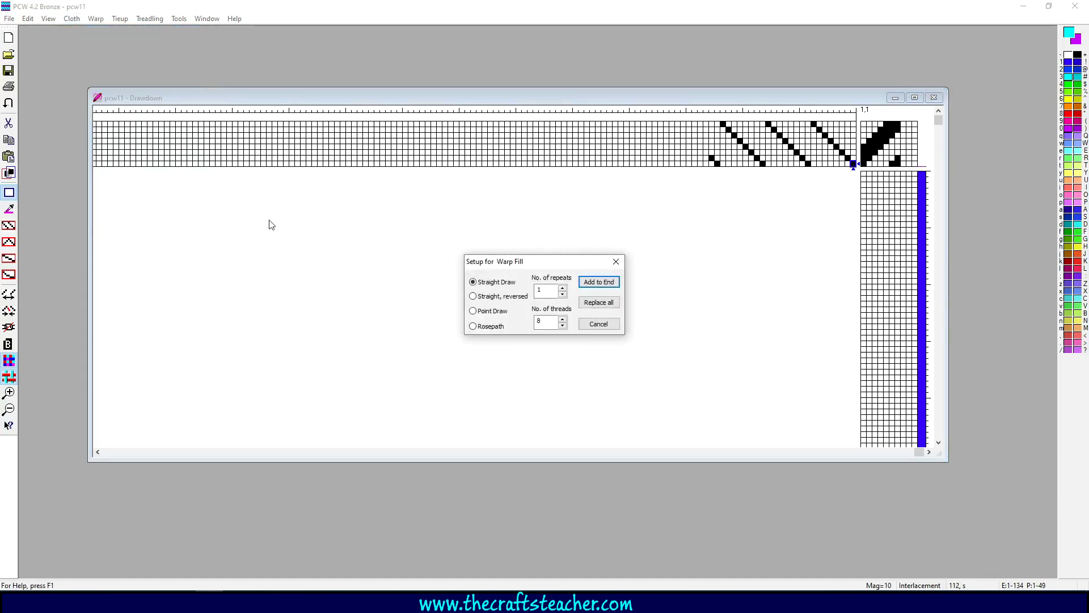
pyautogui.click(473, 296)
pyautogui.click(599, 282)
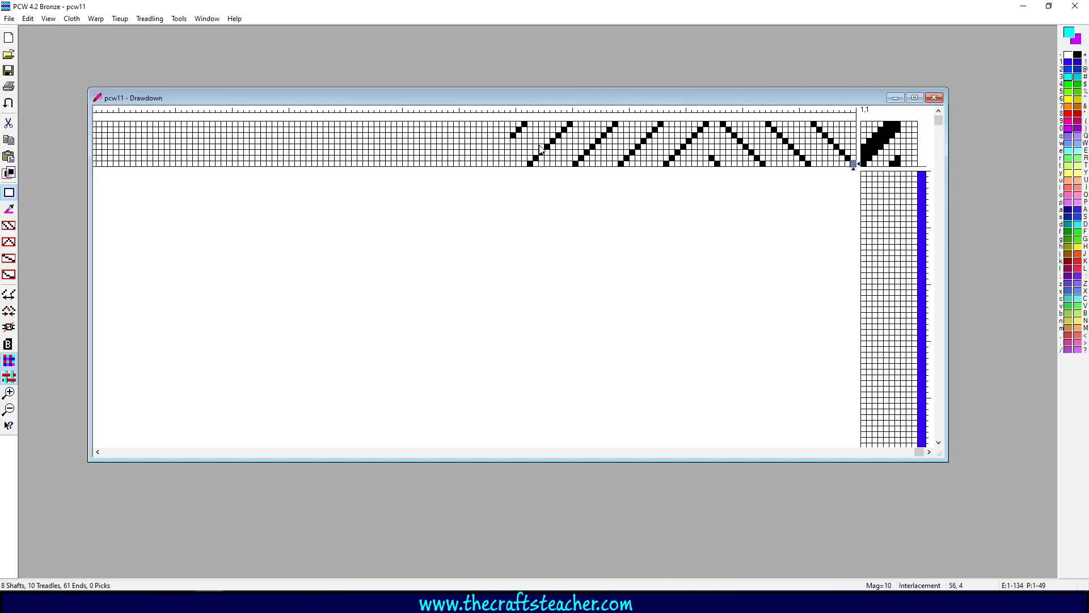
# Select and cut the three leftmost threading ends, leaving 58 ends on 8 shafts
pyautogui.click(28, 18)
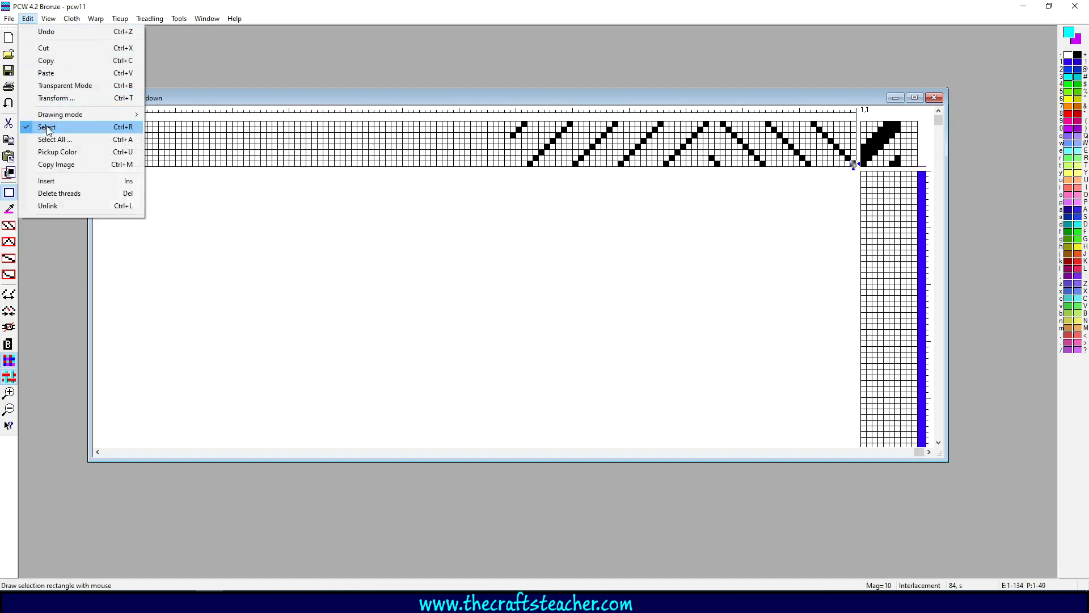
pyautogui.click(514, 126)
pyautogui.moveTo(528, 149); pyautogui.dragTo(523, 165)
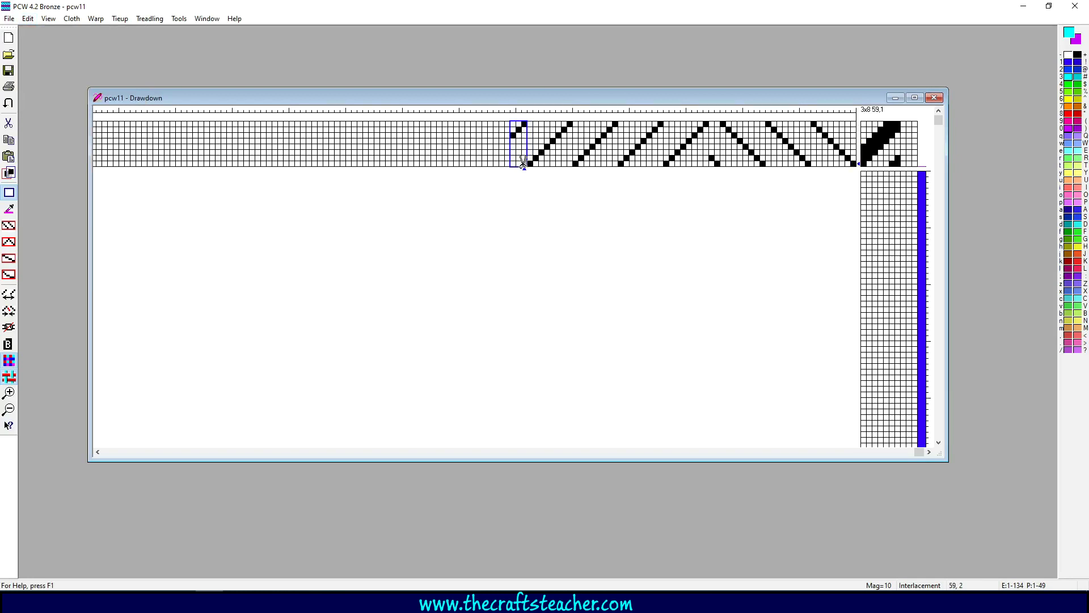
pyautogui.hotkey('ctrl', 'x')
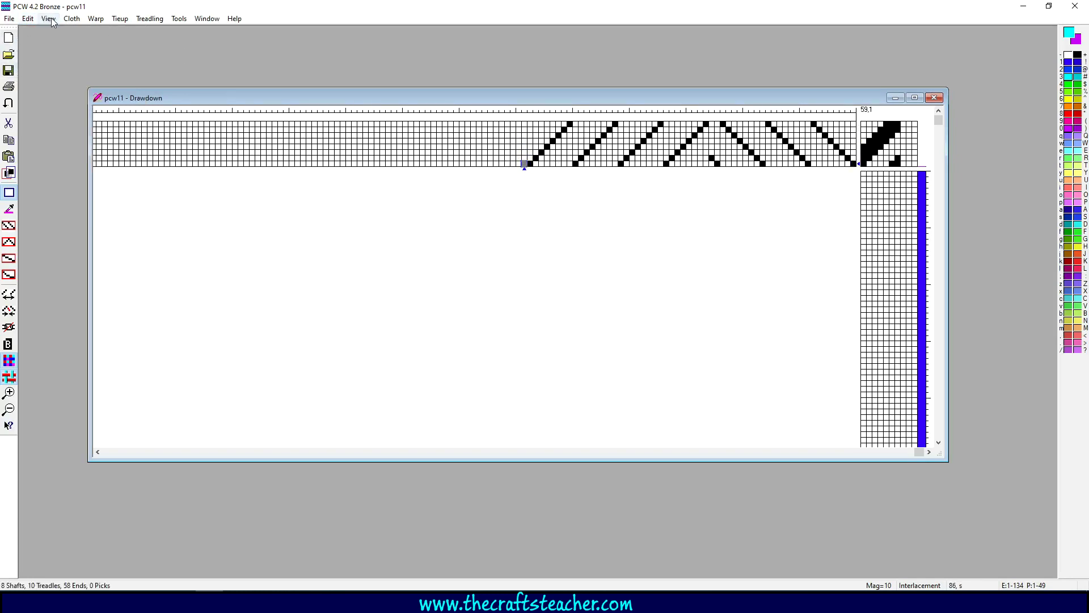
# Add one 8-thread Straight Draw repeat to the threading end, forming a V at 65 ends
pyautogui.click(95, 22)
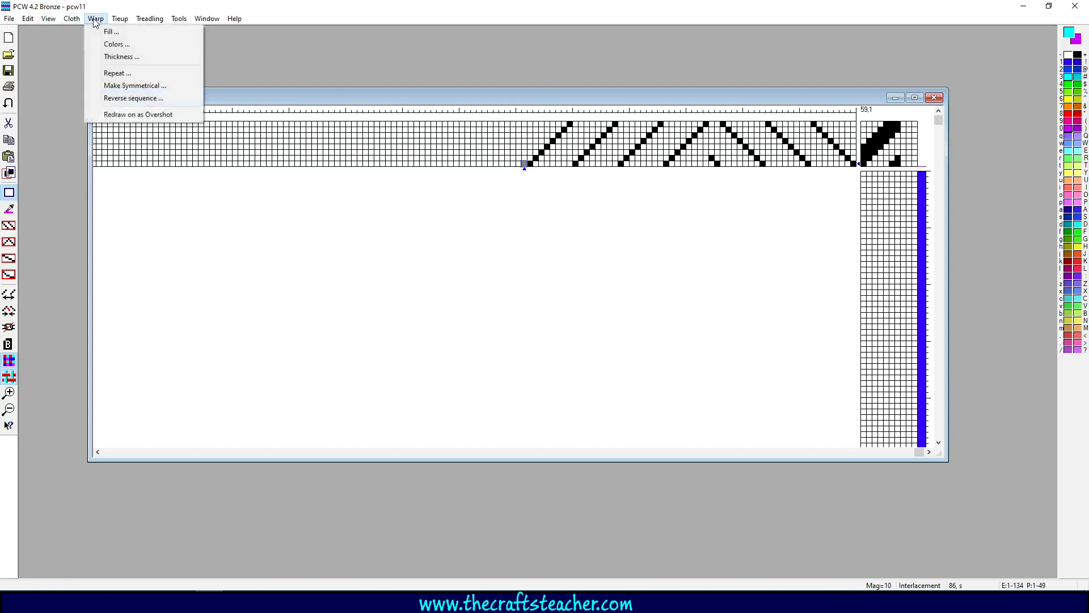
pyautogui.click(111, 32)
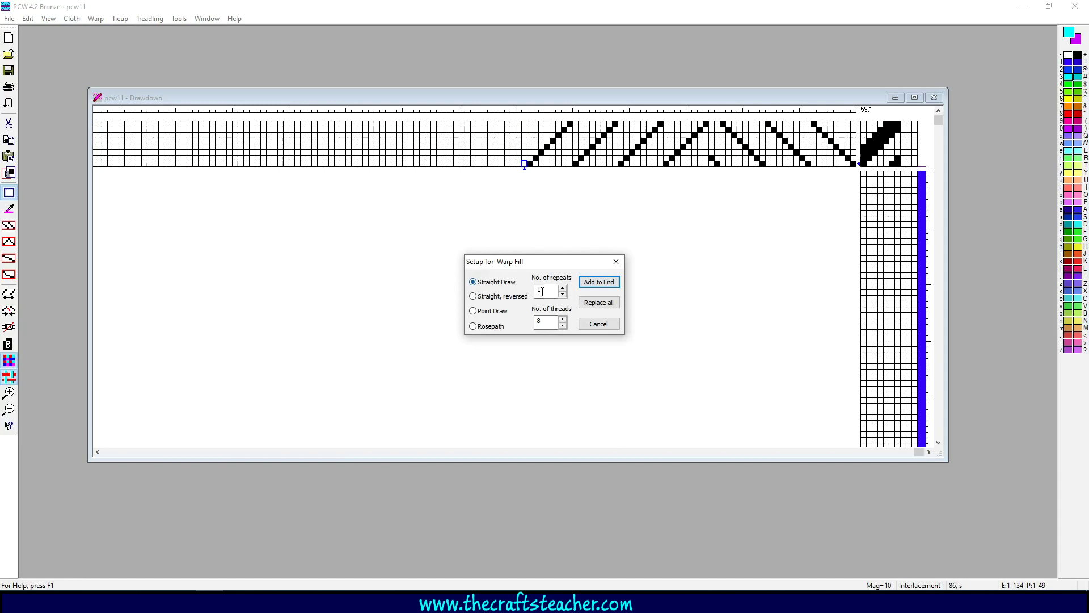
pyautogui.click(600, 282)
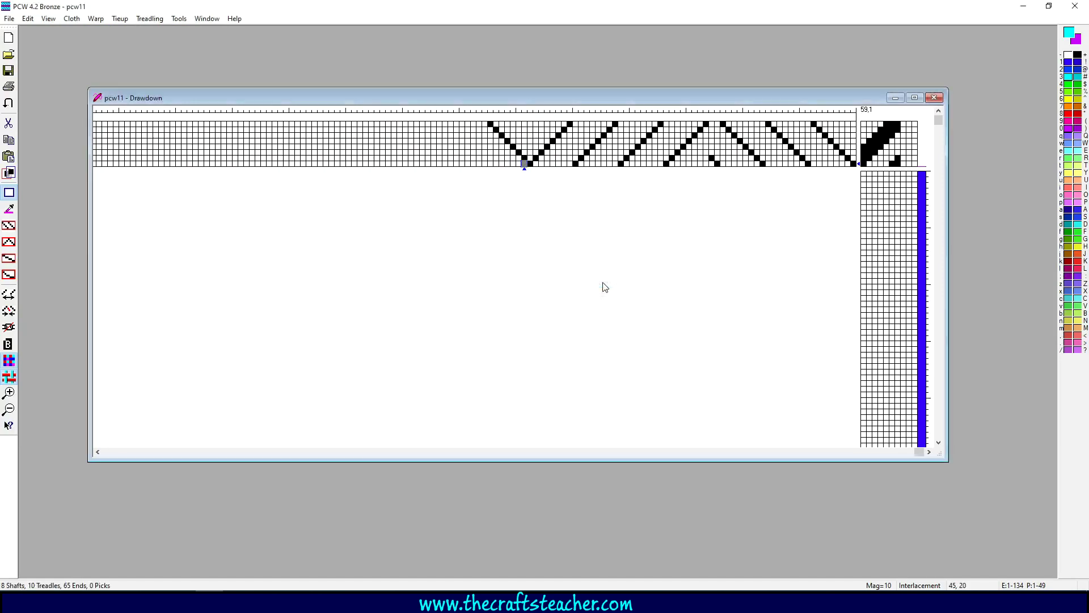
# Append a point-draw fill with 2 repeats to the threading end, starting from shaft 1
pyautogui.click(718, 163)
pyautogui.click(96, 20)
pyautogui.click(109, 32)
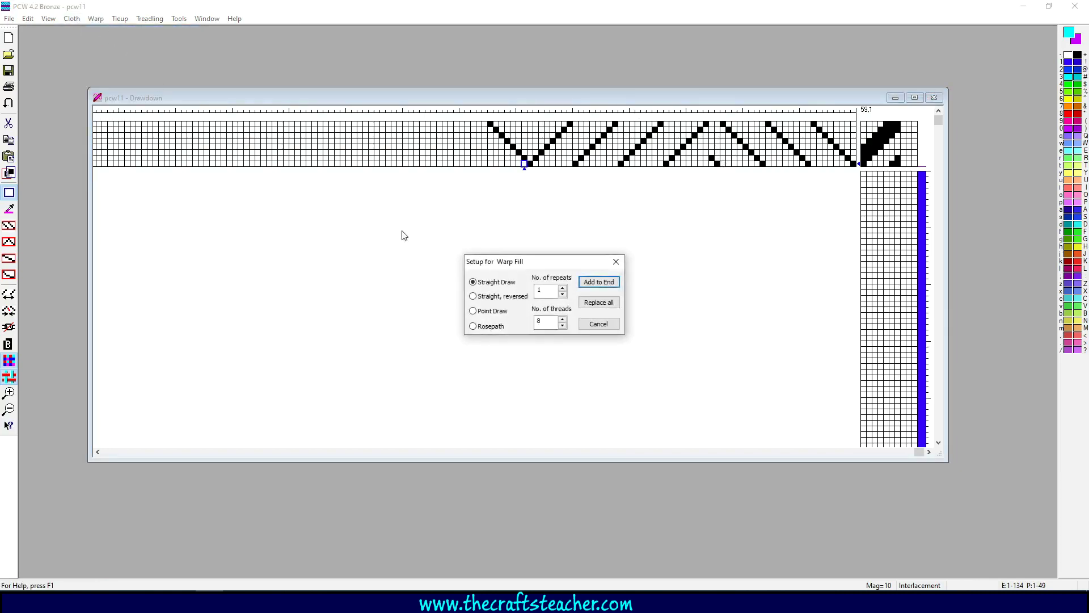
pyautogui.click(474, 311)
pyautogui.click(563, 288)
pyautogui.click(601, 286)
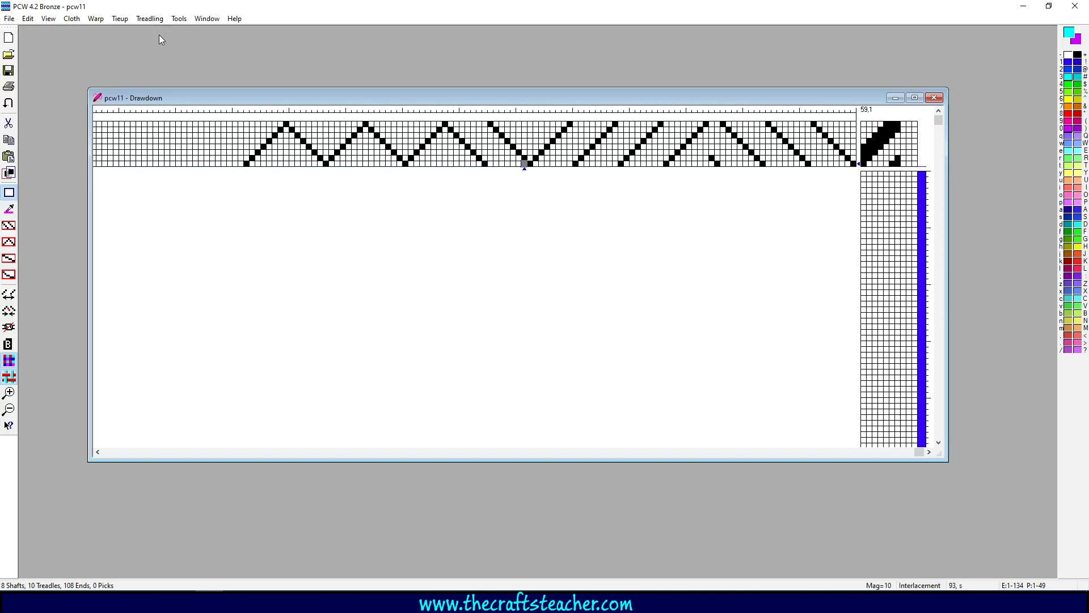
pyautogui.click(95, 19)
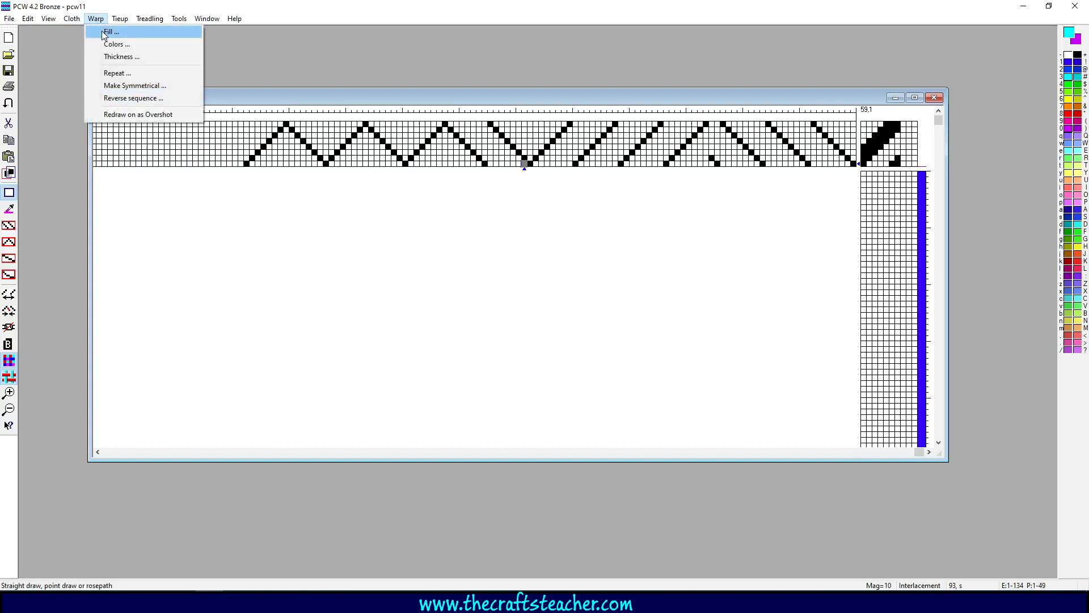
# Replace all threading with a Rosepath fill repeated 5 times, giving 113 ends
pyautogui.click(105, 34)
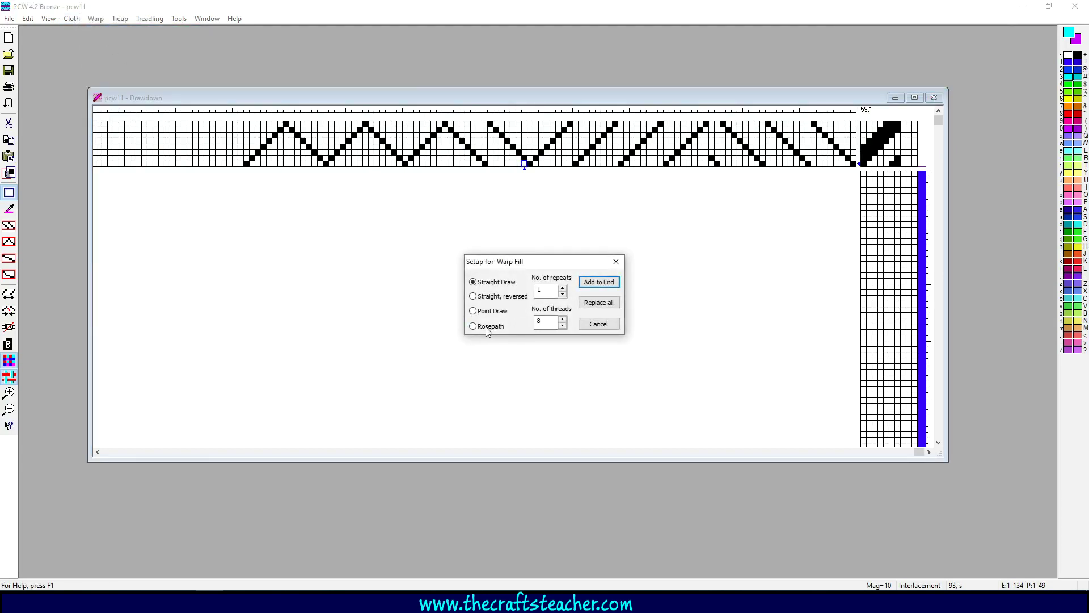
pyautogui.click(562, 287)
pyautogui.click(563, 287)
pyautogui.click(562, 288)
pyautogui.click(563, 288)
pyautogui.click(604, 302)
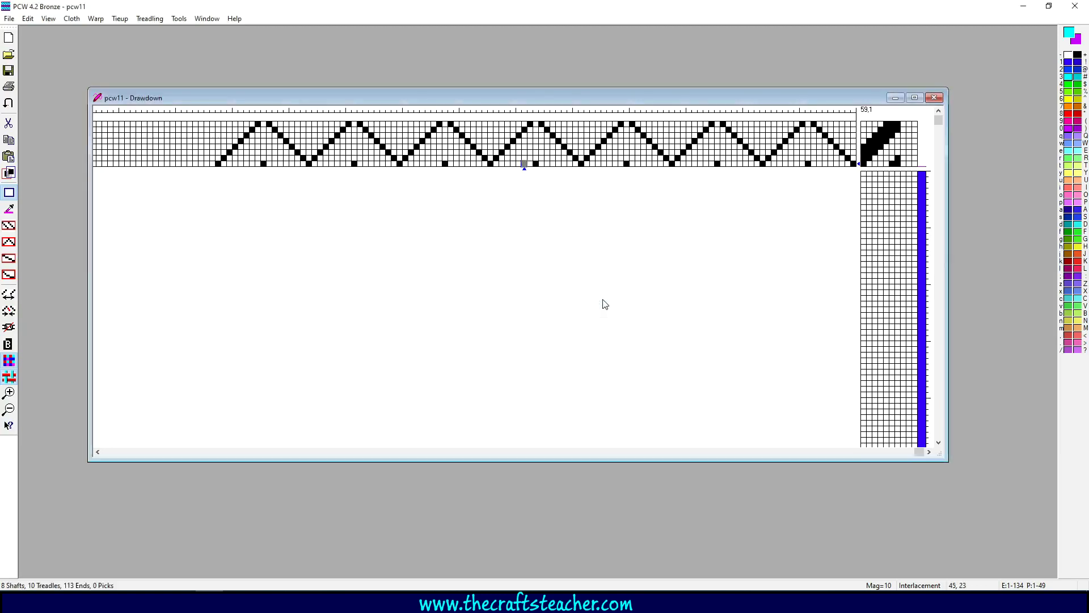